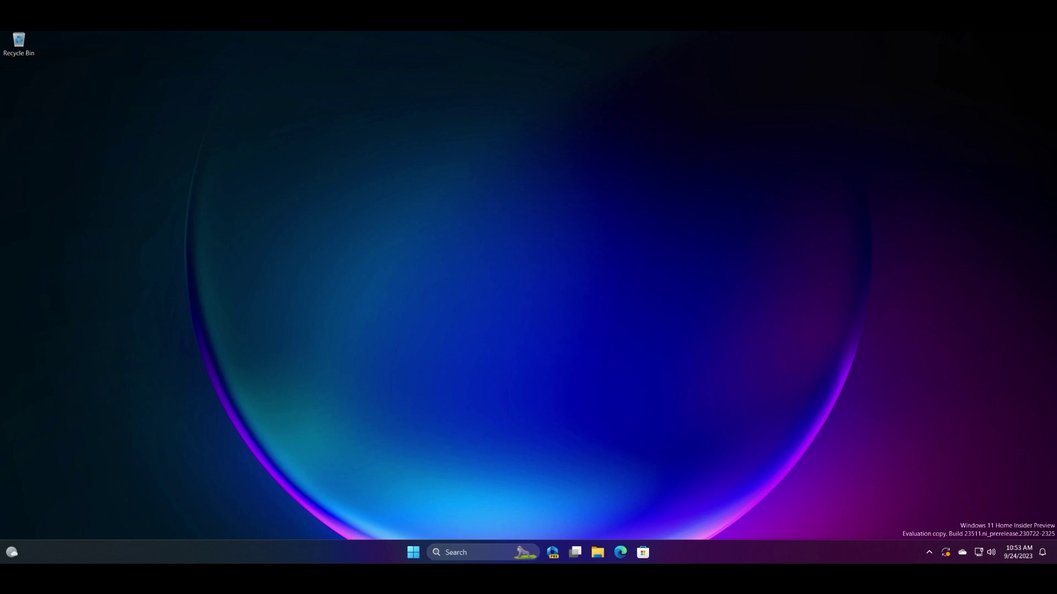
- Launch the Settings app from the taskbar search
click(446, 552)
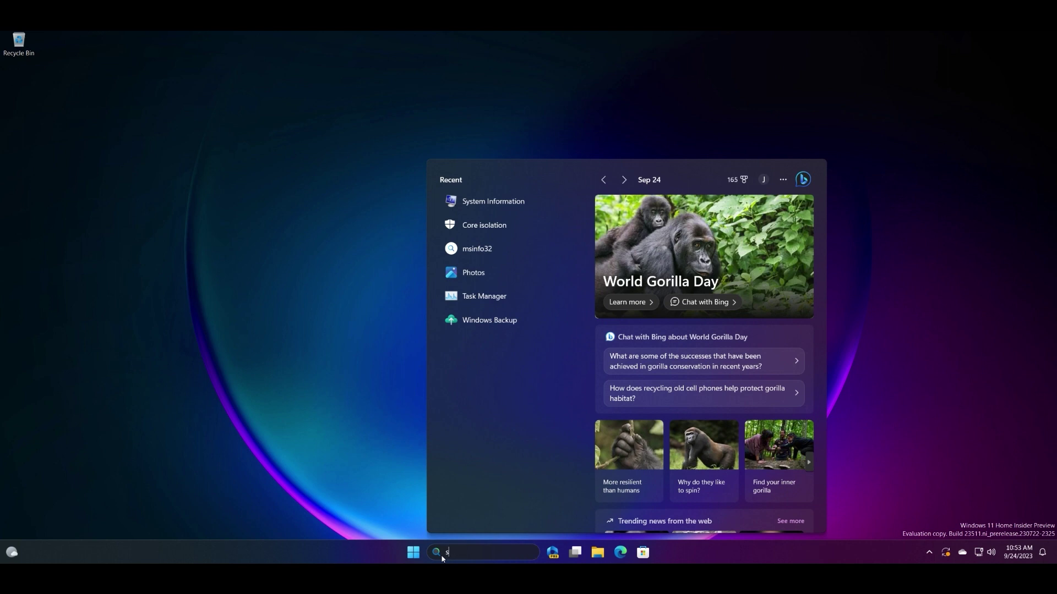
text(settings)
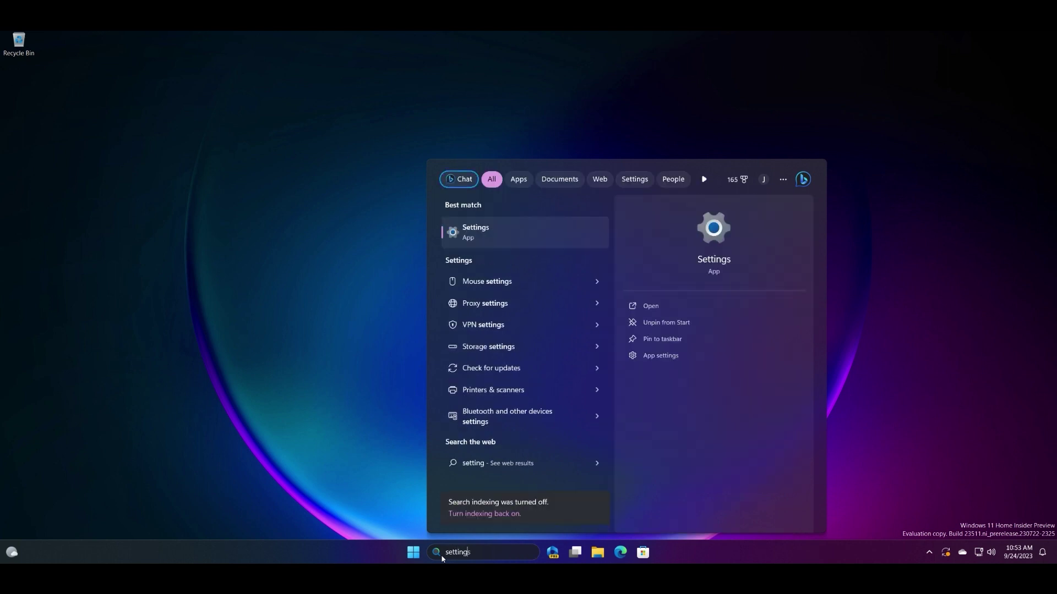
key(Return)
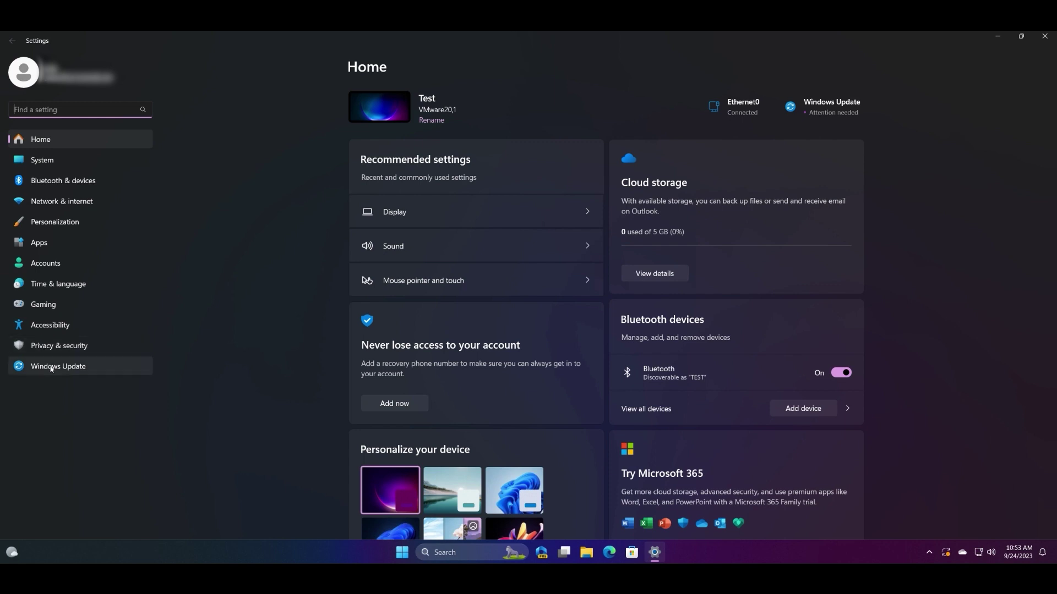
- Reach Windows Security's Core isolation page via Privacy & security > Device security
click(53, 347)
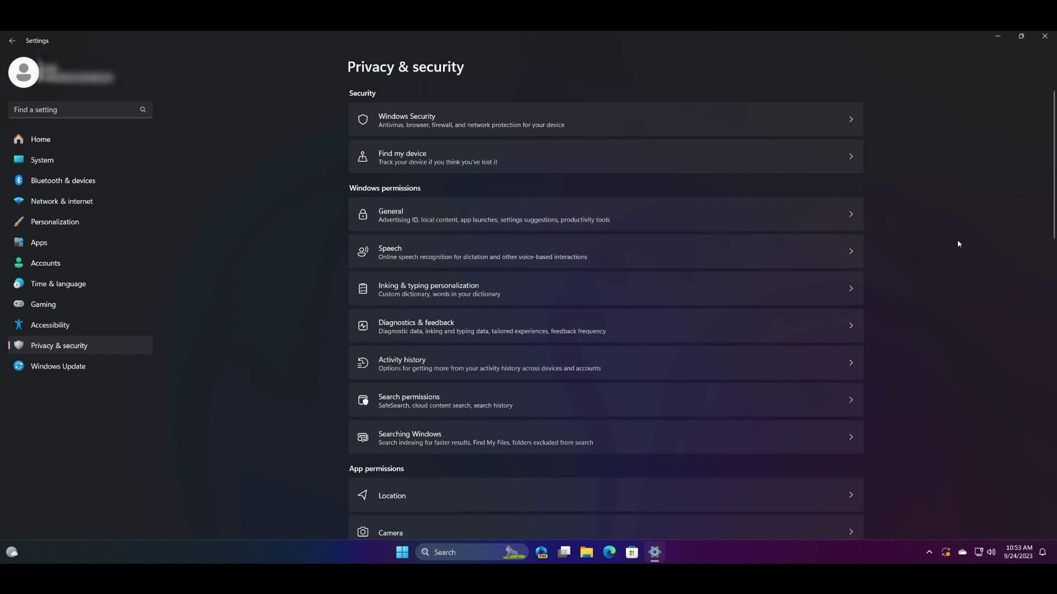
click(842, 133)
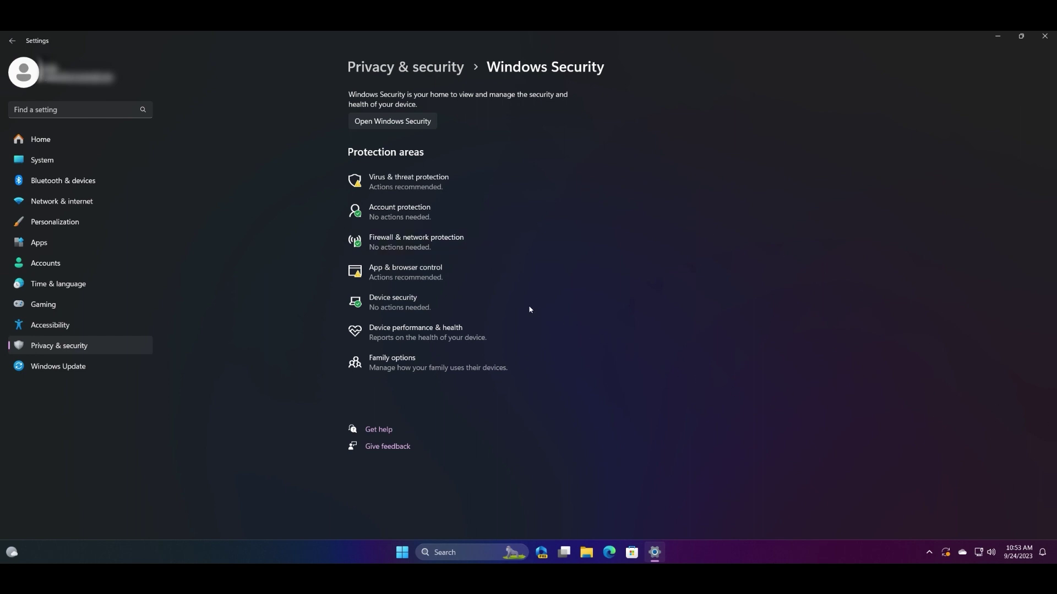
click(489, 304)
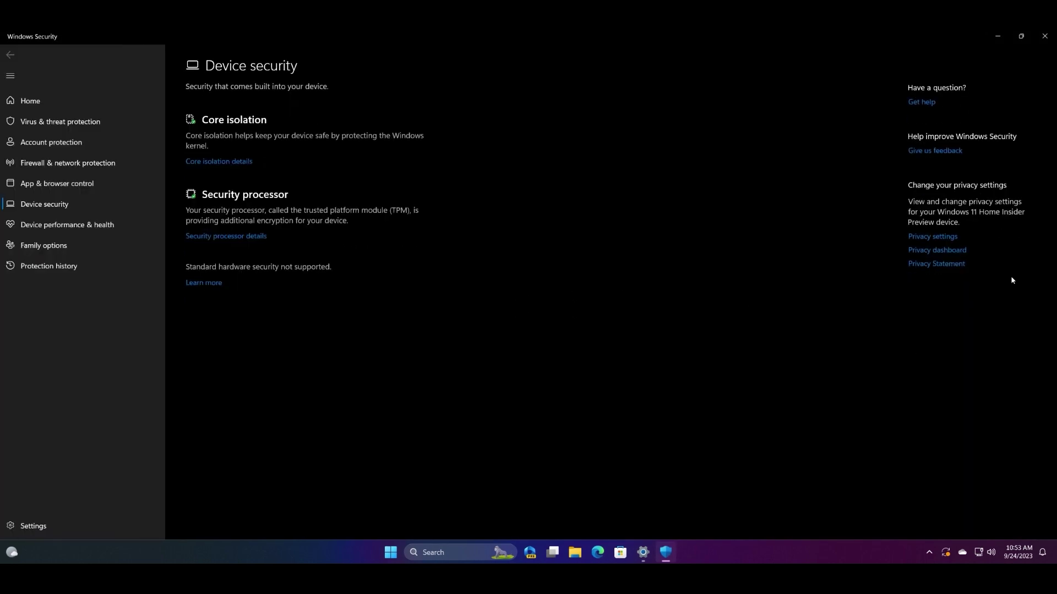
click(223, 161)
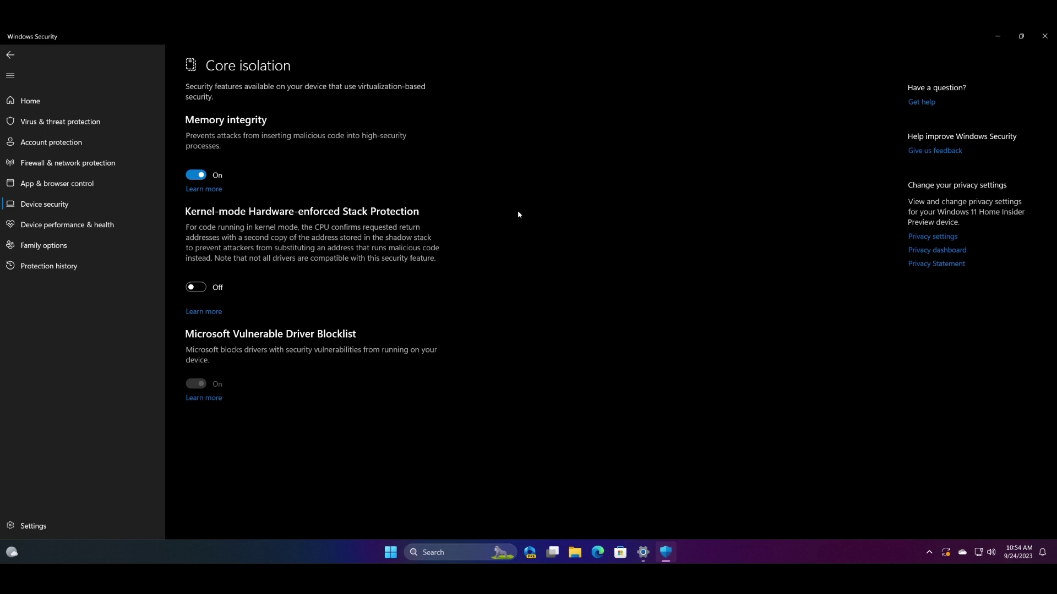
- Turn Memory integrity off, confirm the UAC prompt, and restart the computer
click(196, 174)
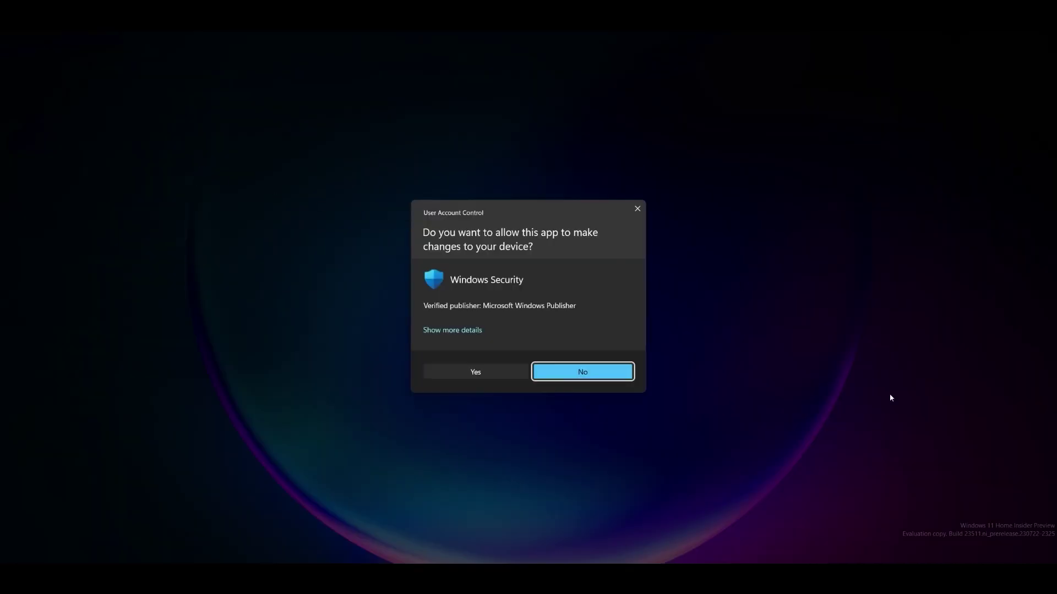
click(508, 377)
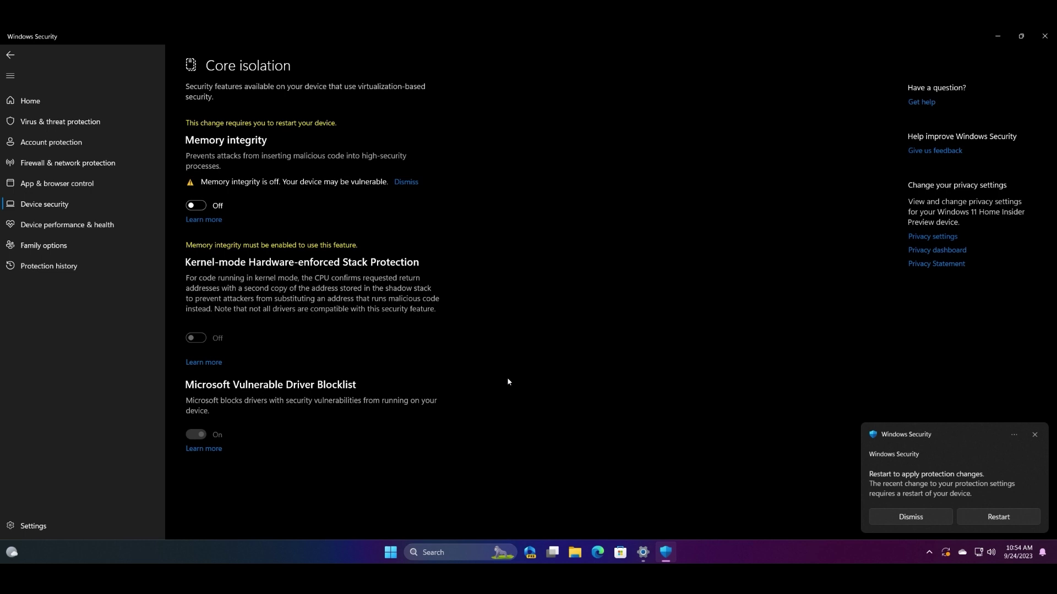
click(1029, 520)
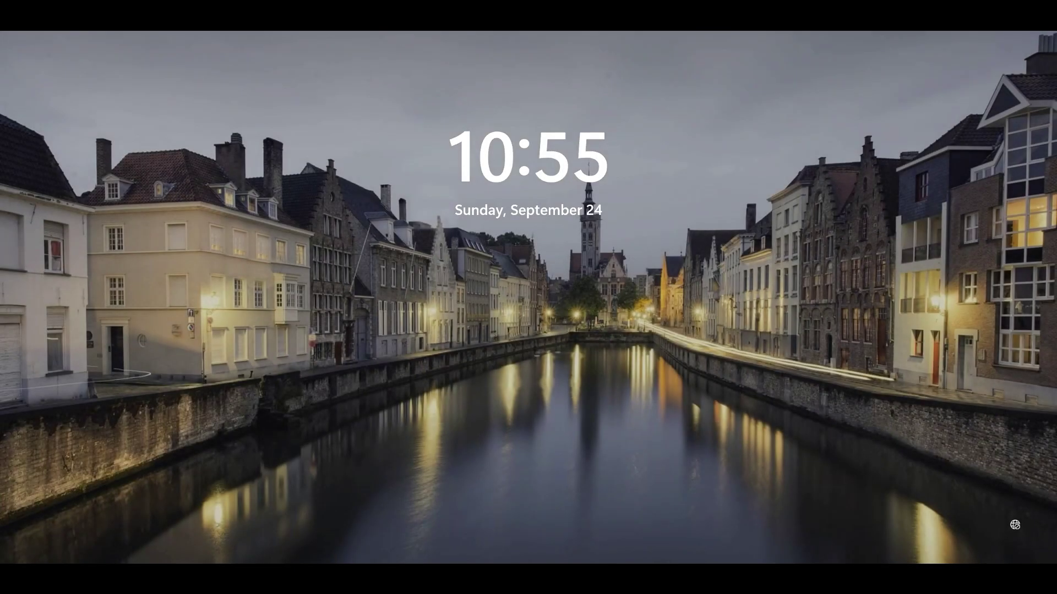
- Dismiss the lock screen and sign back in with the PIN
click(512, 377)
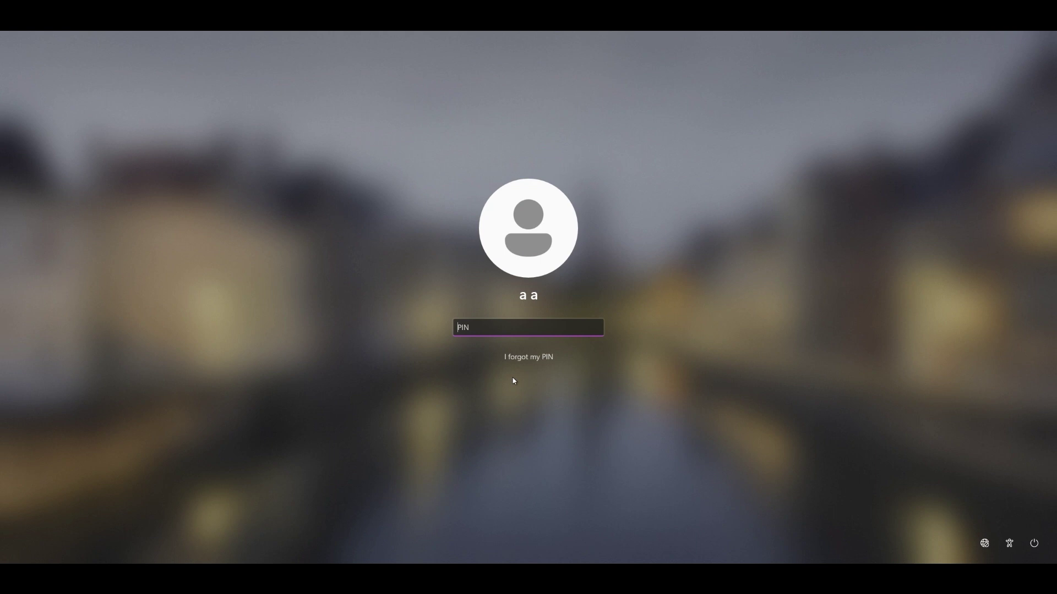
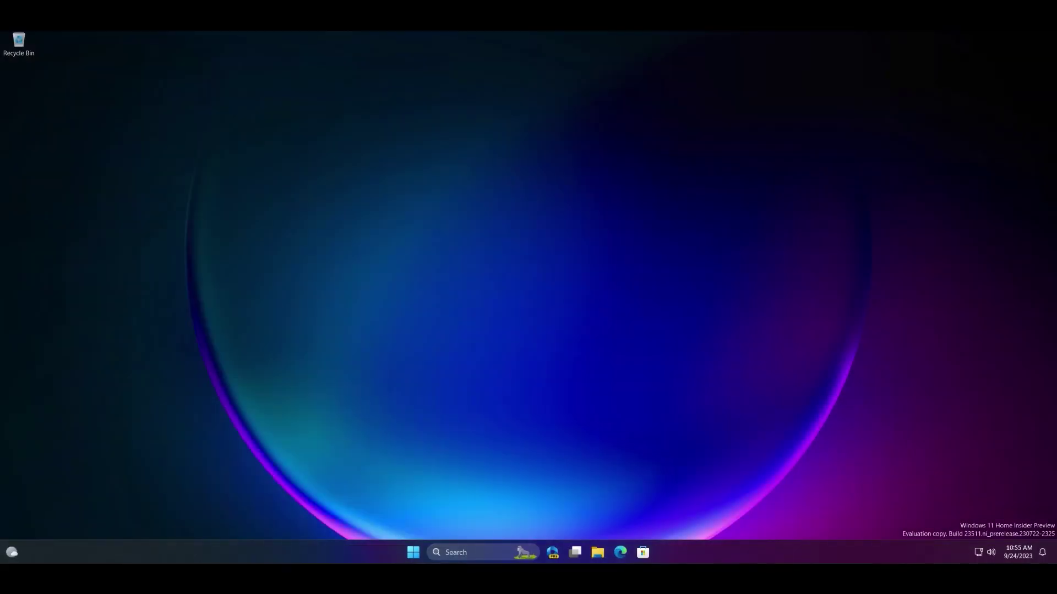
- Find Core isolation via taskbar search and confirm Memory integrity remains off
click(450, 555)
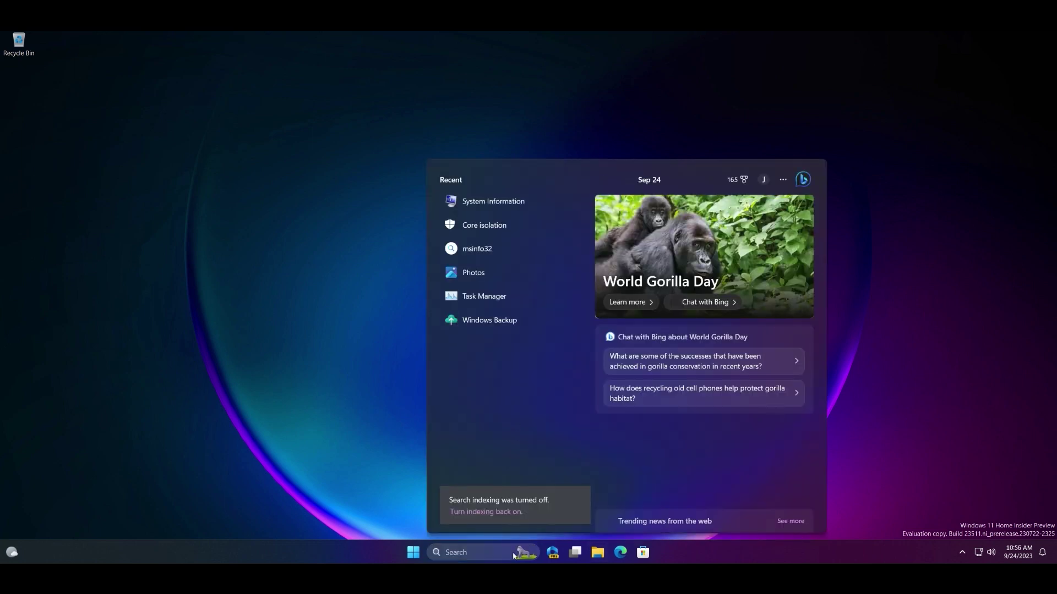
text(core ise)
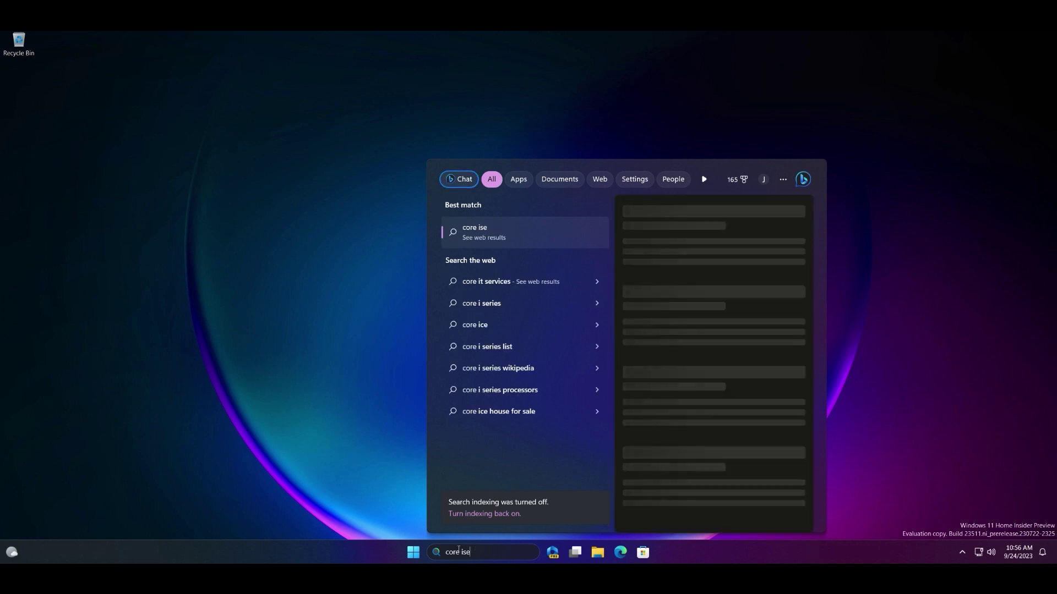
key(BackSpace)
text(olation)
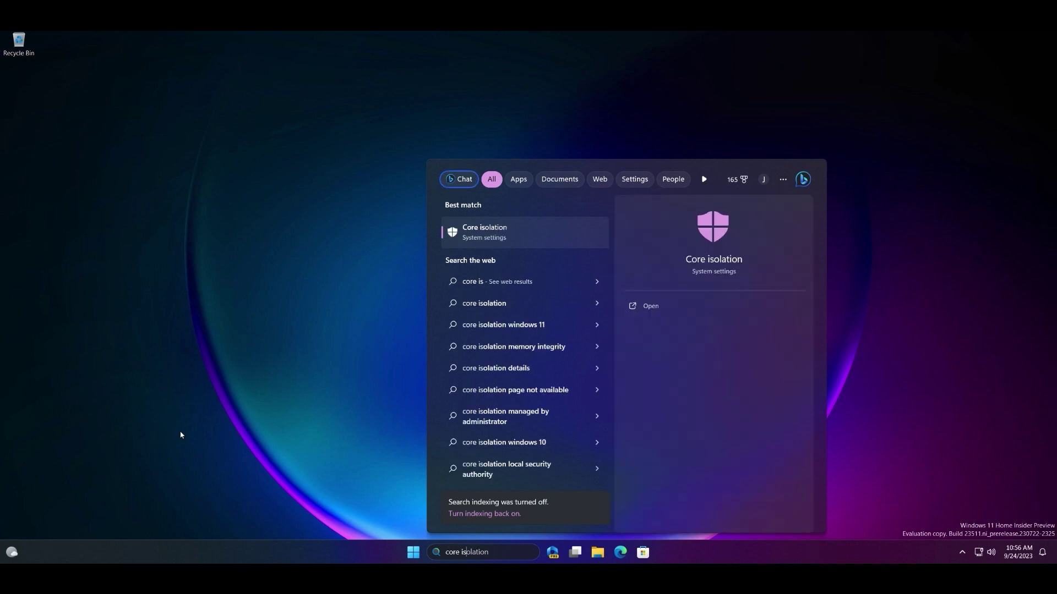
click(503, 237)
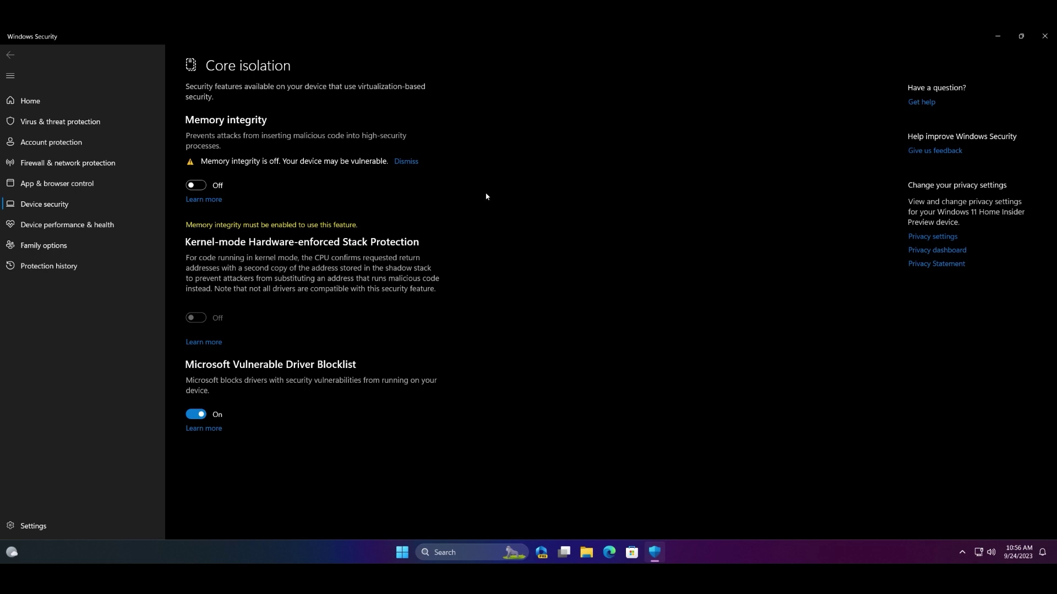
- Launch System Information, check Virtualization-based security reads Running, then close it
click(995, 39)
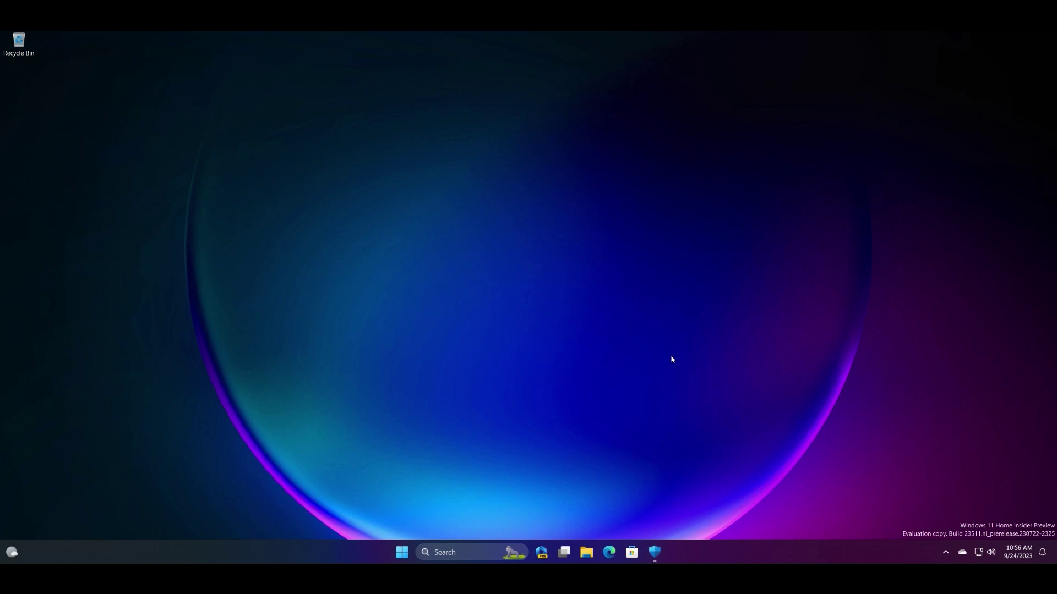
click(402, 553)
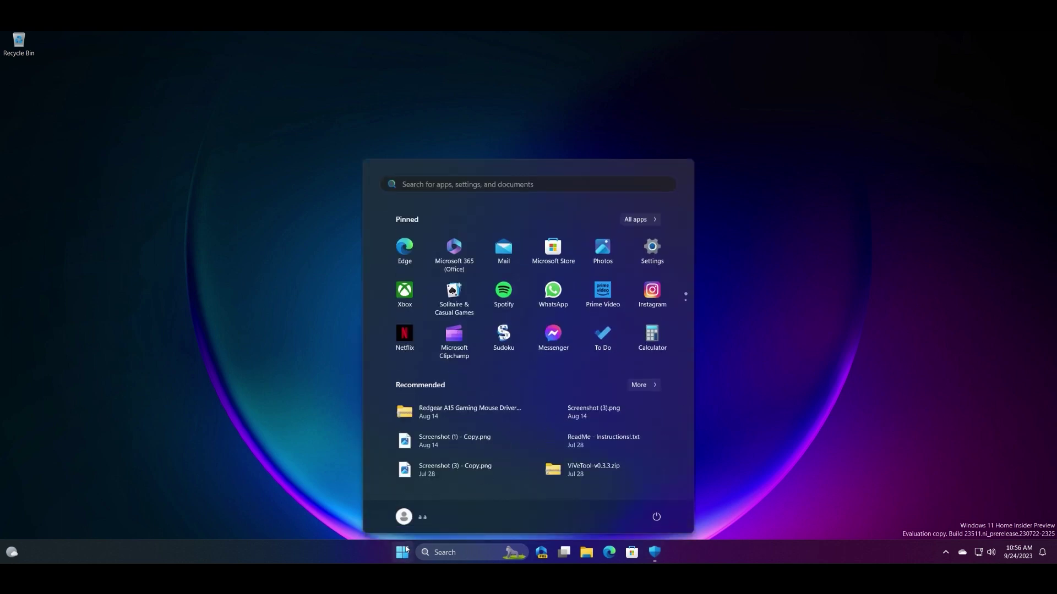
text(sysinfo)
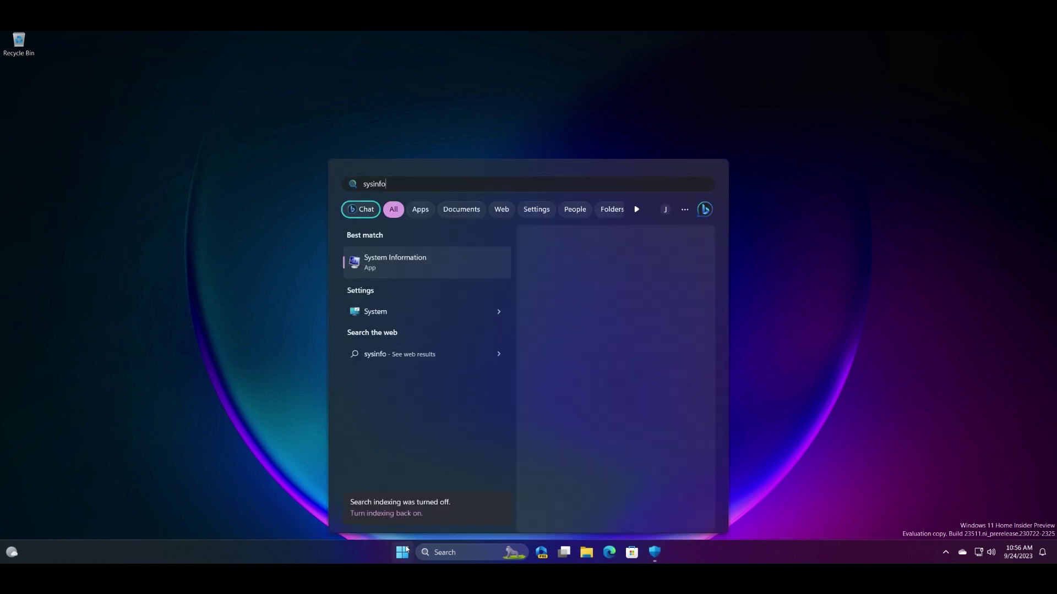
key(Return)
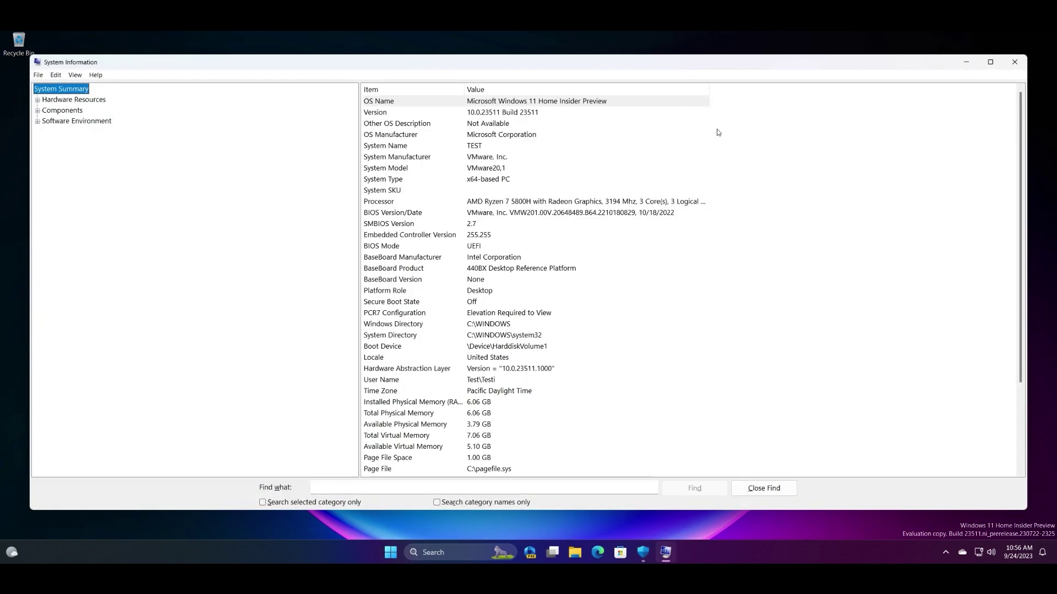
scroll(773, 325, down, 2)
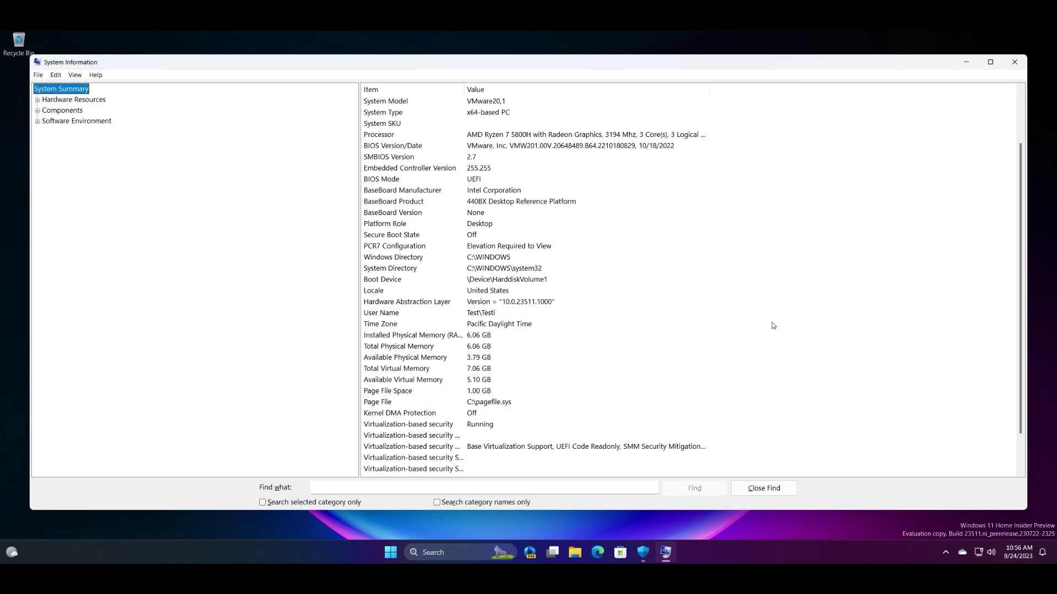
scroll(772, 325, down, 1)
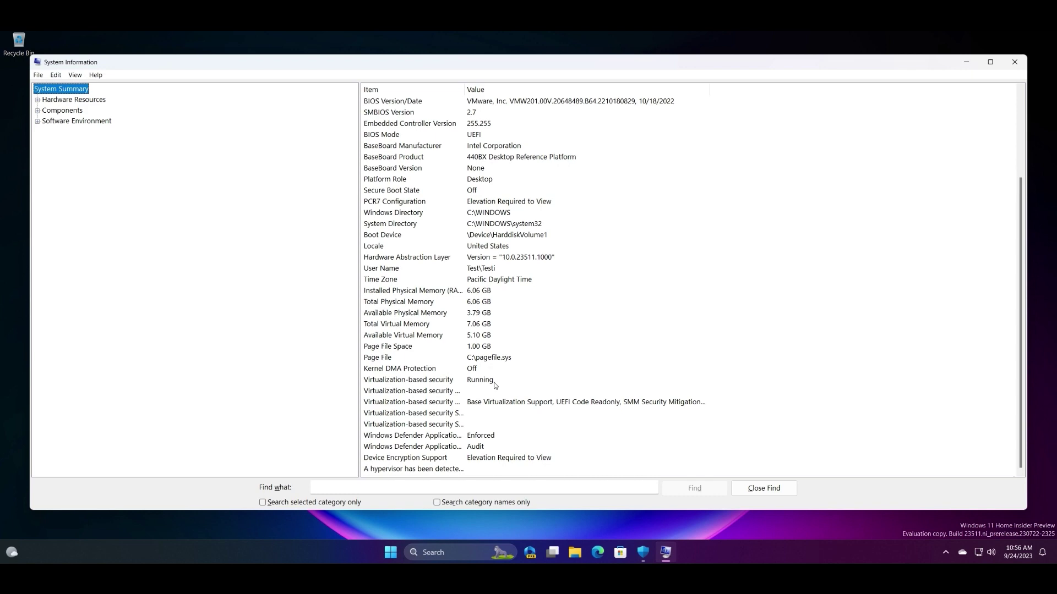
scroll(495, 384, up, 3)
scroll(495, 384, up, 1)
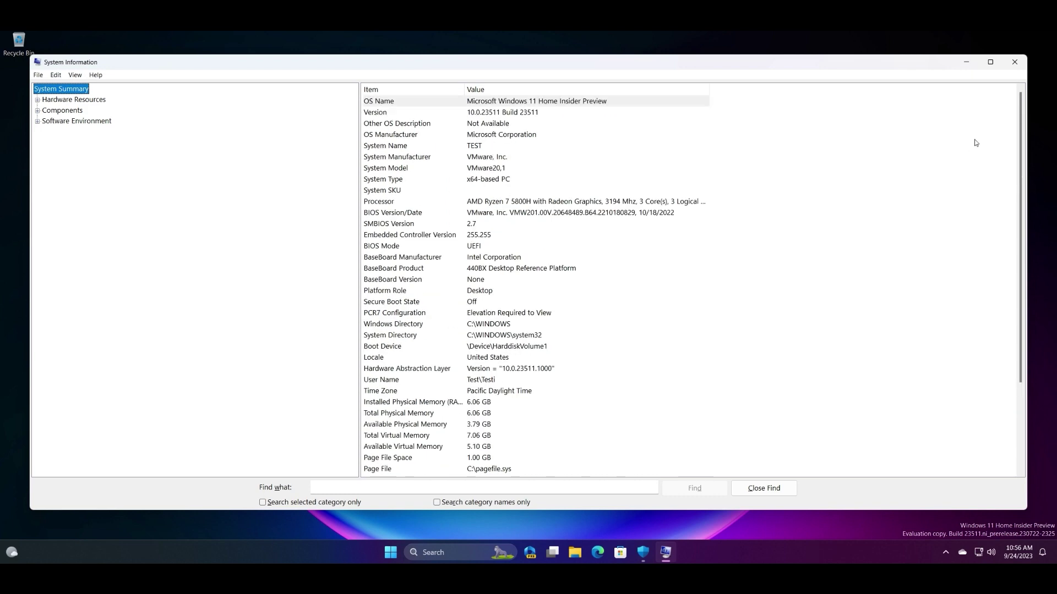
click(967, 63)
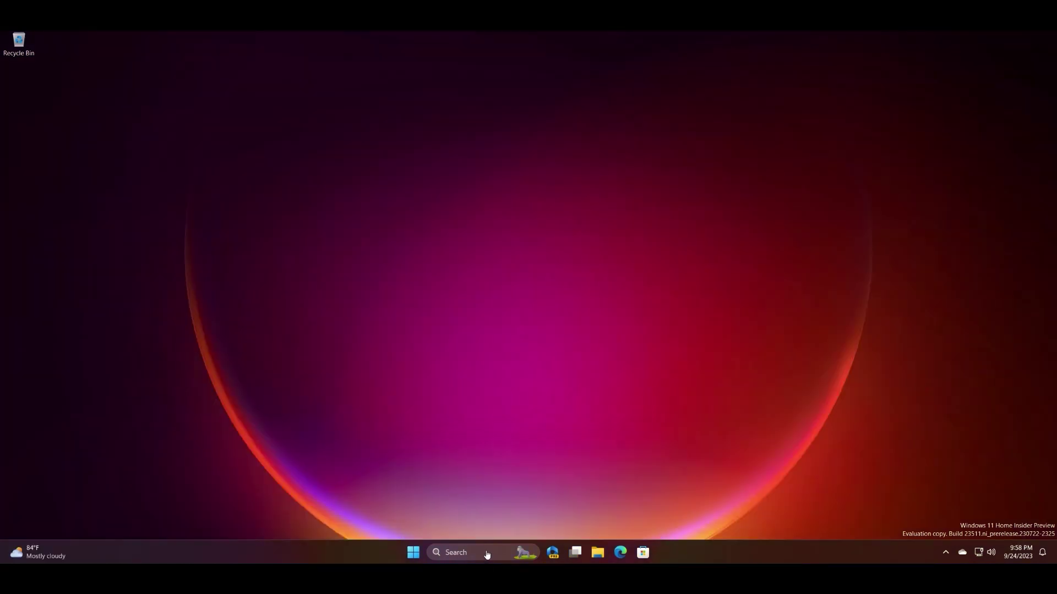
- Search for cmd and launch Command Prompt as administrator
click(487, 553)
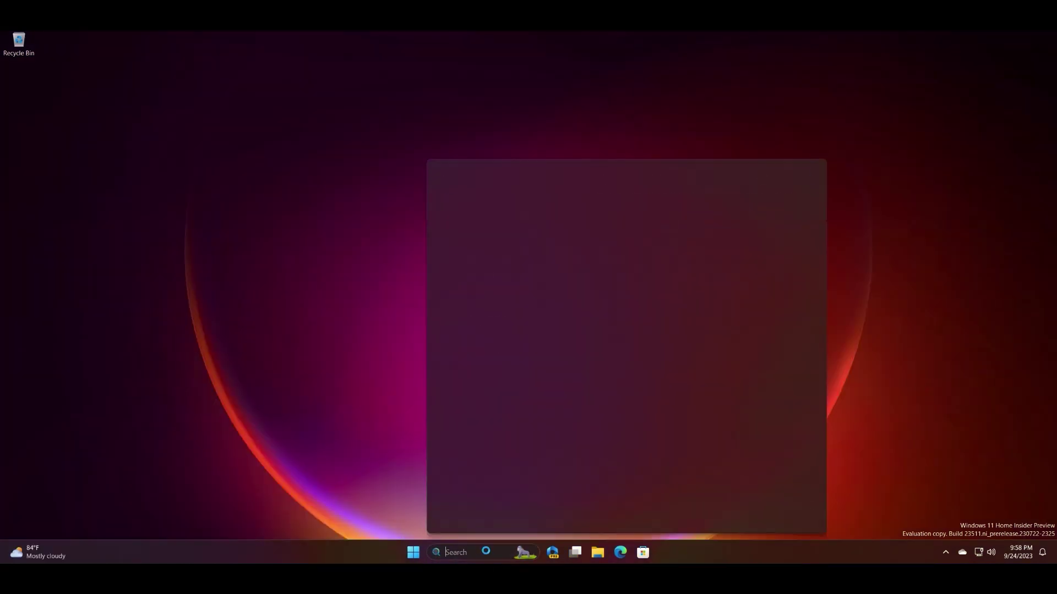
text(cmd)
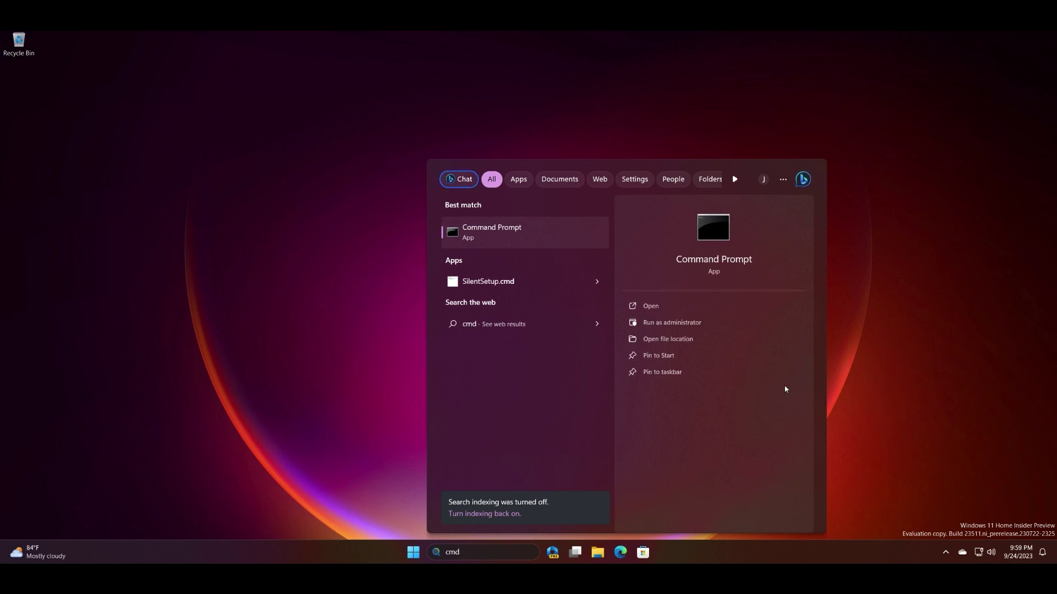
click(671, 322)
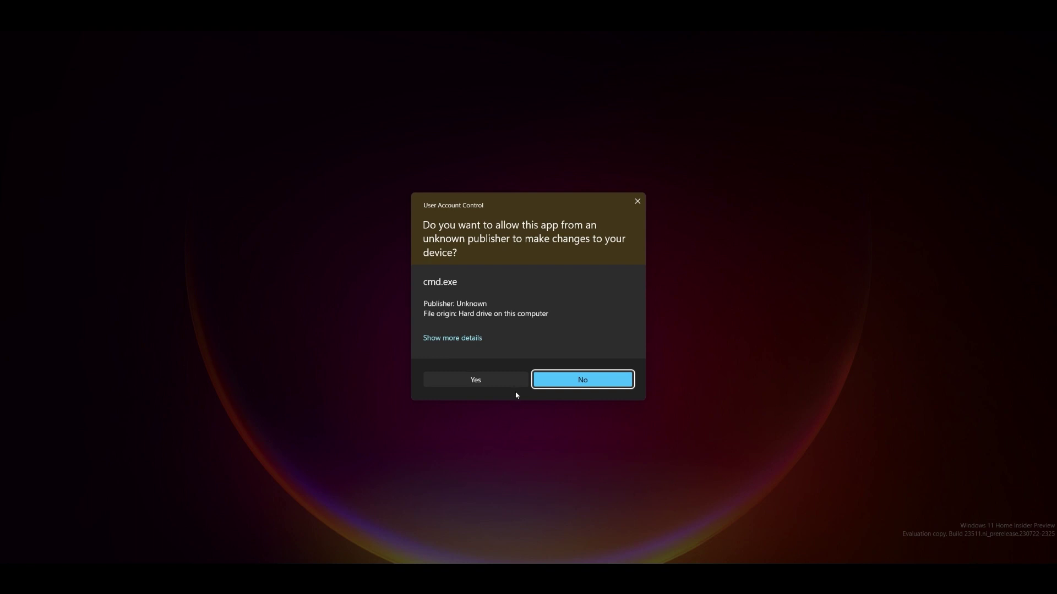
- Confirm UAC and run bcdedit /set hypervisorlaunchtype off successfully
click(496, 380)
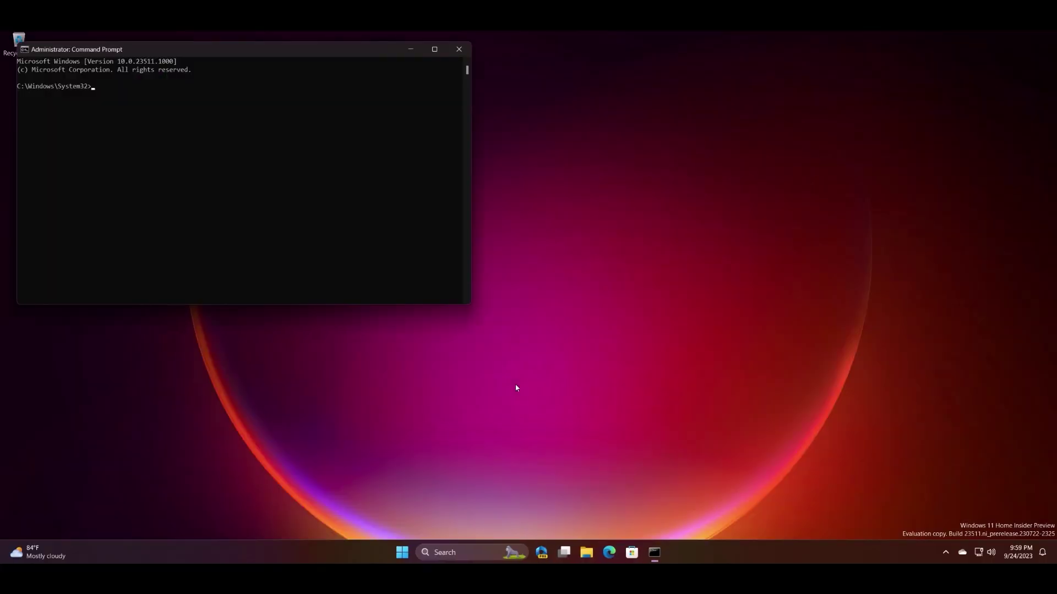
drag(293, 49, 617, 146)
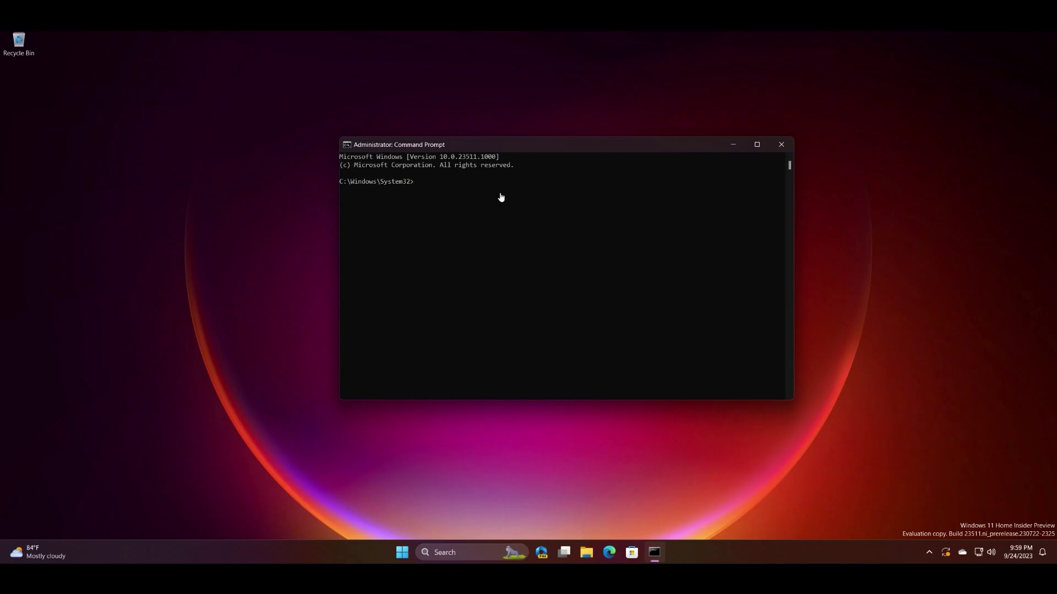
text(bcdedit /set hypervisorlaunchtype off)
key(Return)
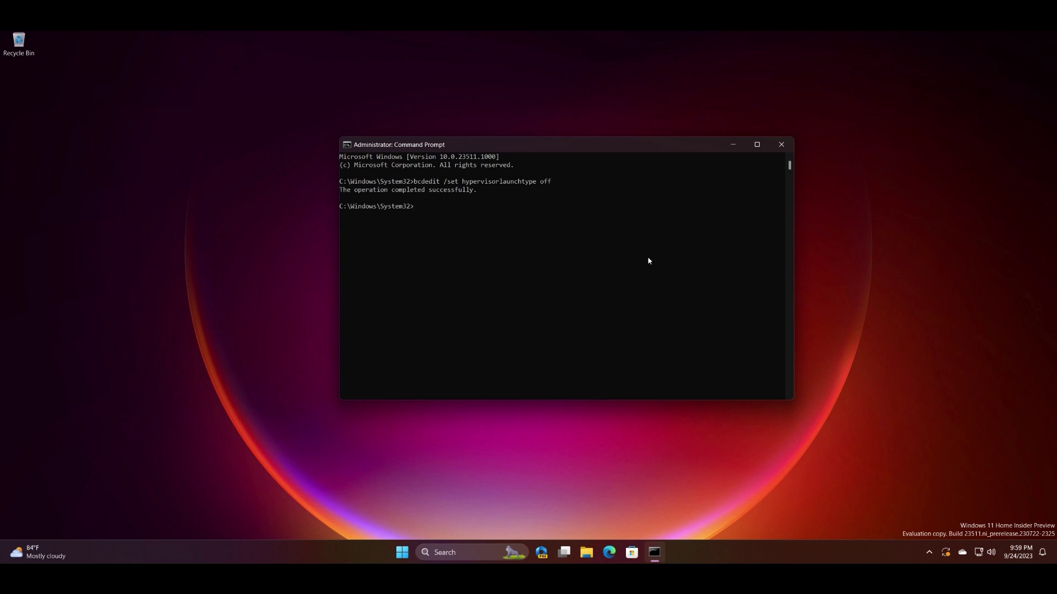
scroll(648, 256, up, 1)
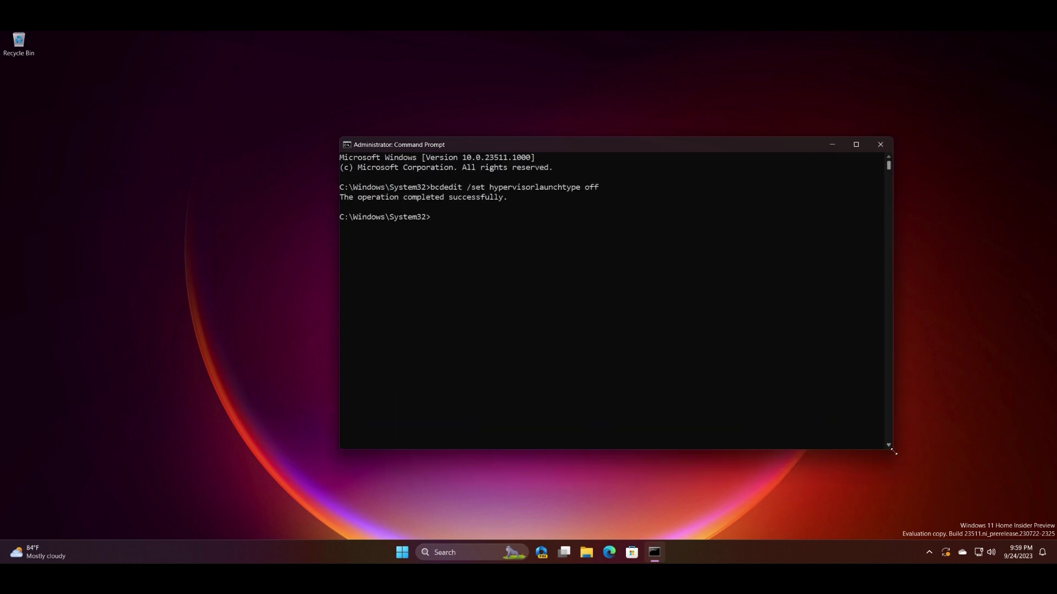
- Close the Command Prompt and bring up Start to reach the power options
drag(892, 449, 742, 340)
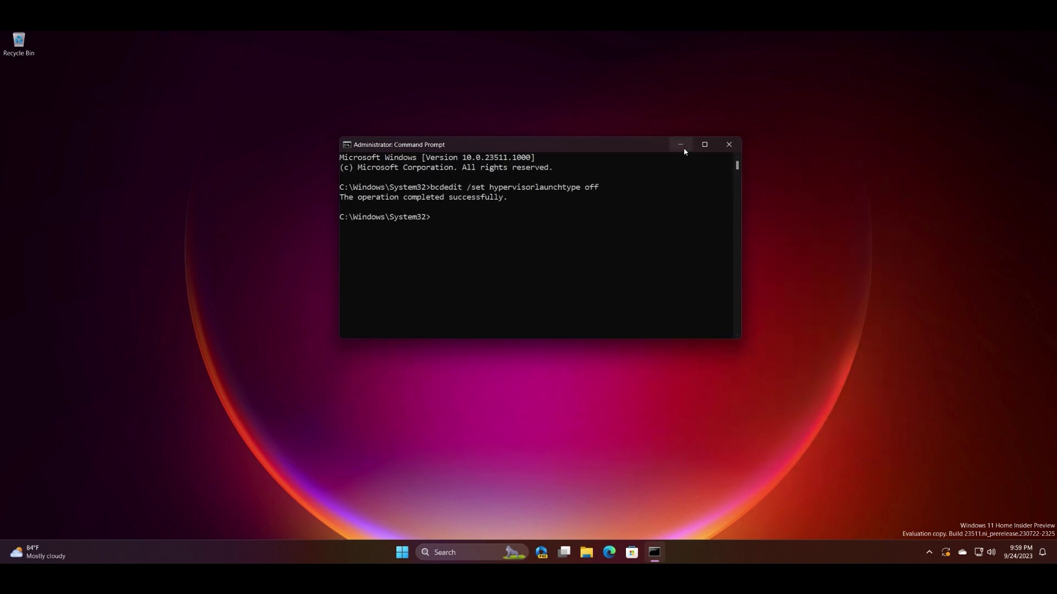
click(731, 147)
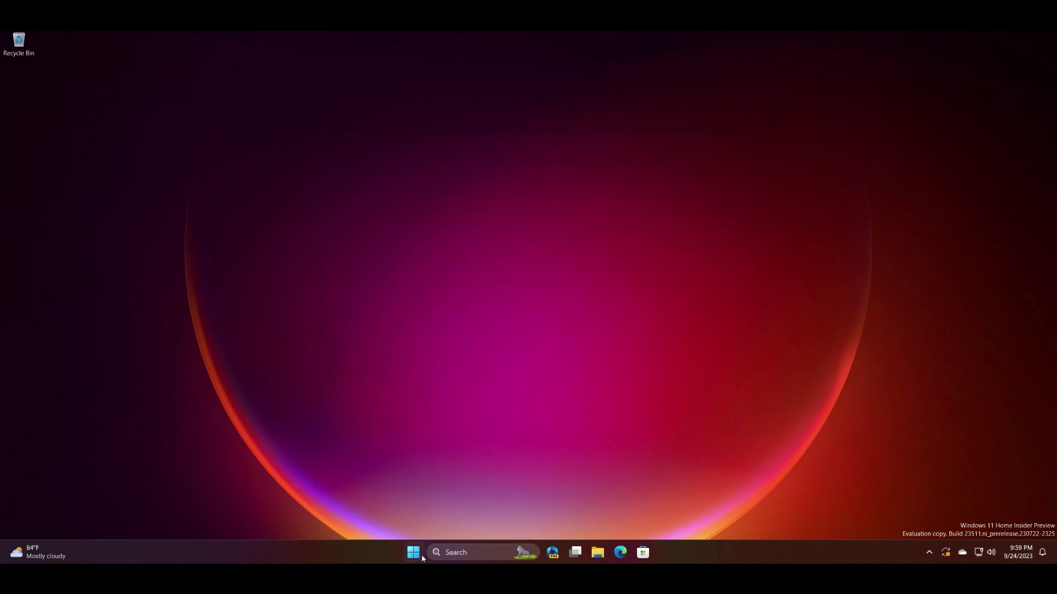
click(412, 552)
- Restart the PC, then dismiss the lock screen to sign back in
click(656, 517)
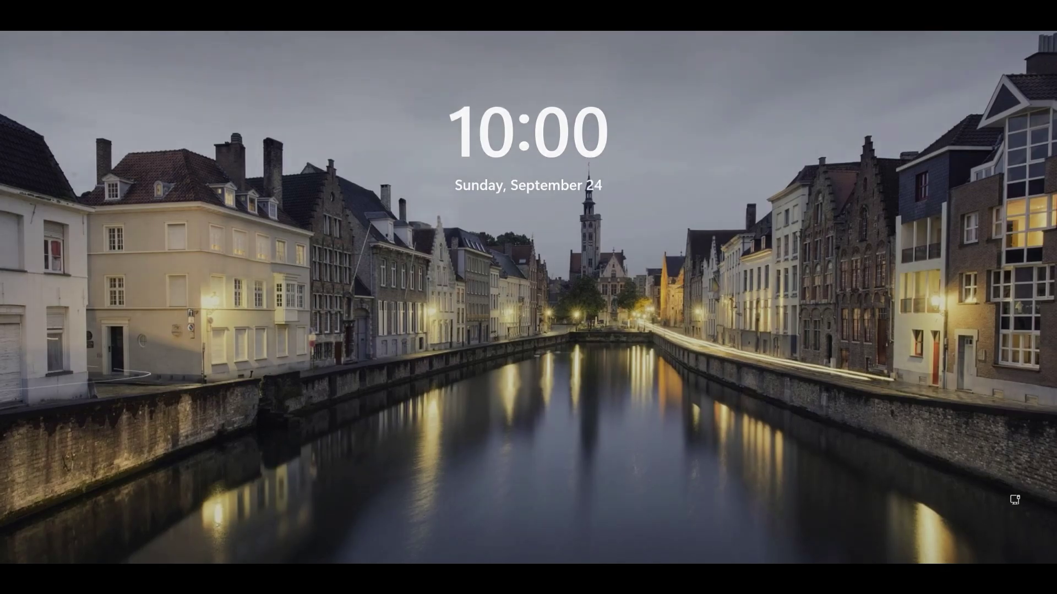
click(518, 247)
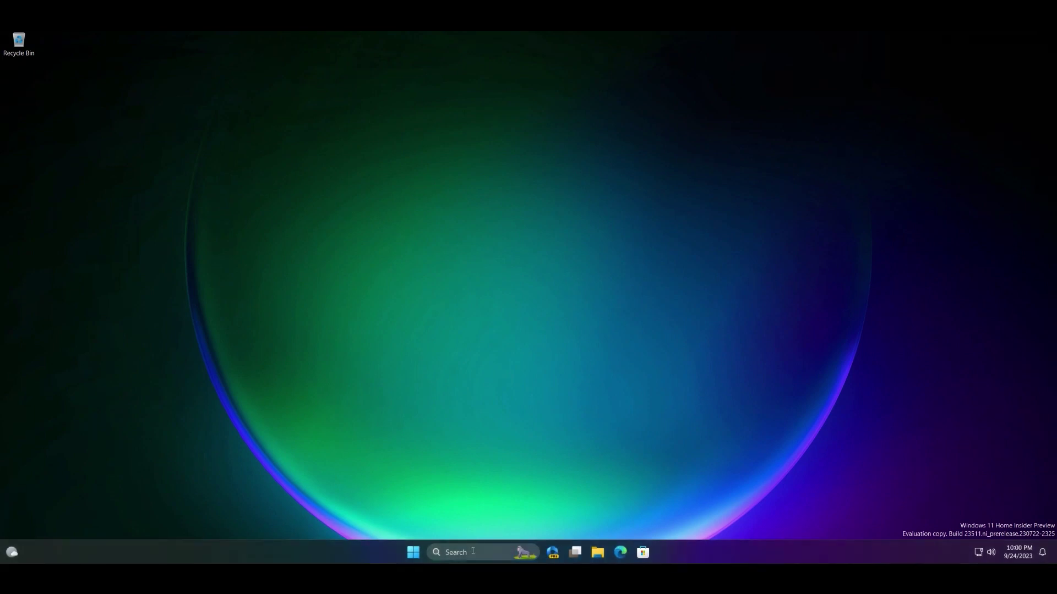
- Launch System Information via sysinfo search and confirm virtualization-based security is Not enabled
click(473, 552)
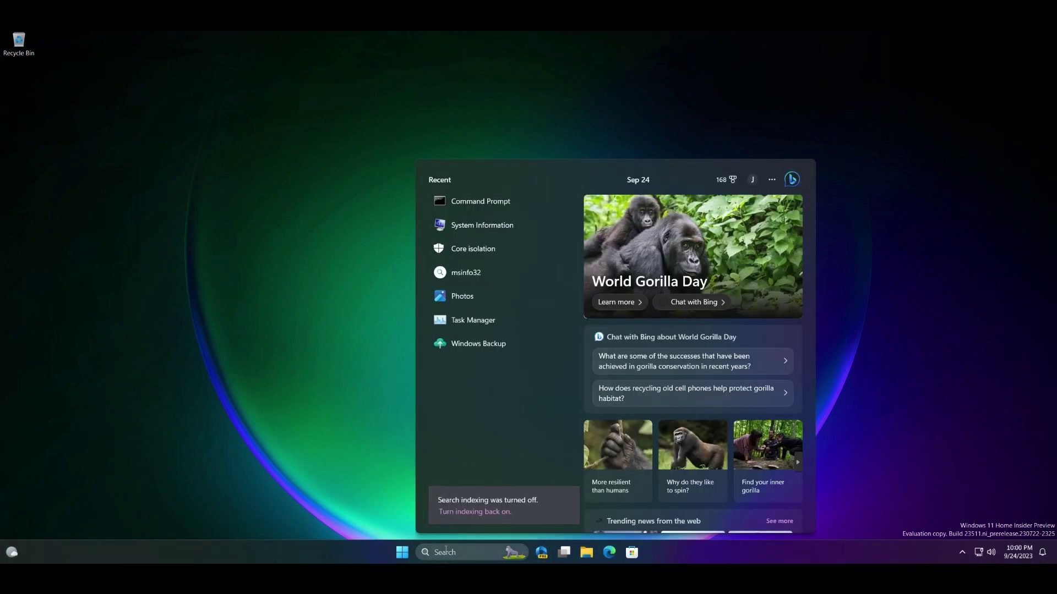
click(446, 552)
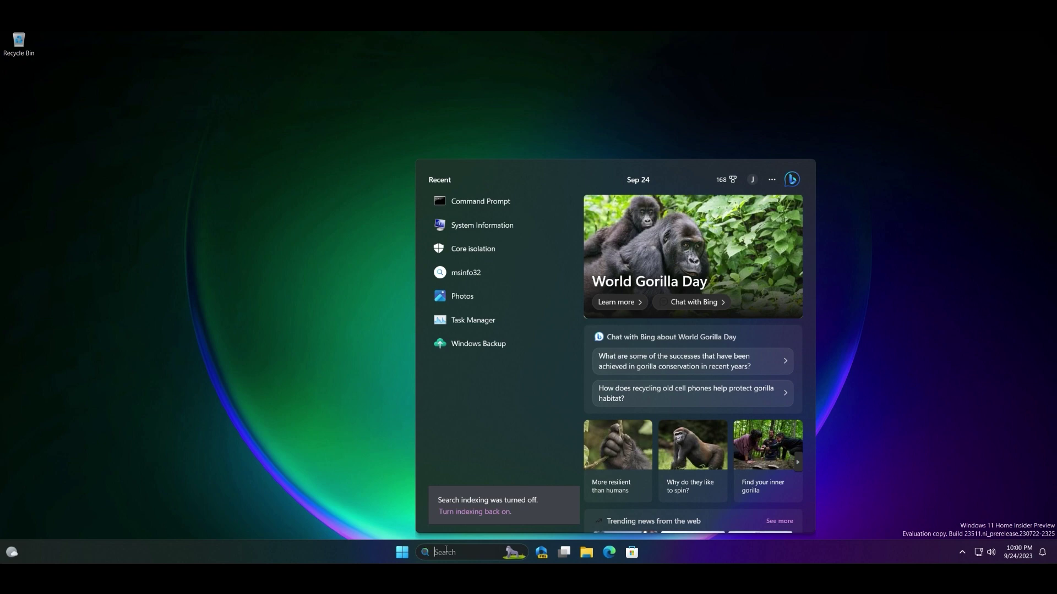
text(sysinfo)
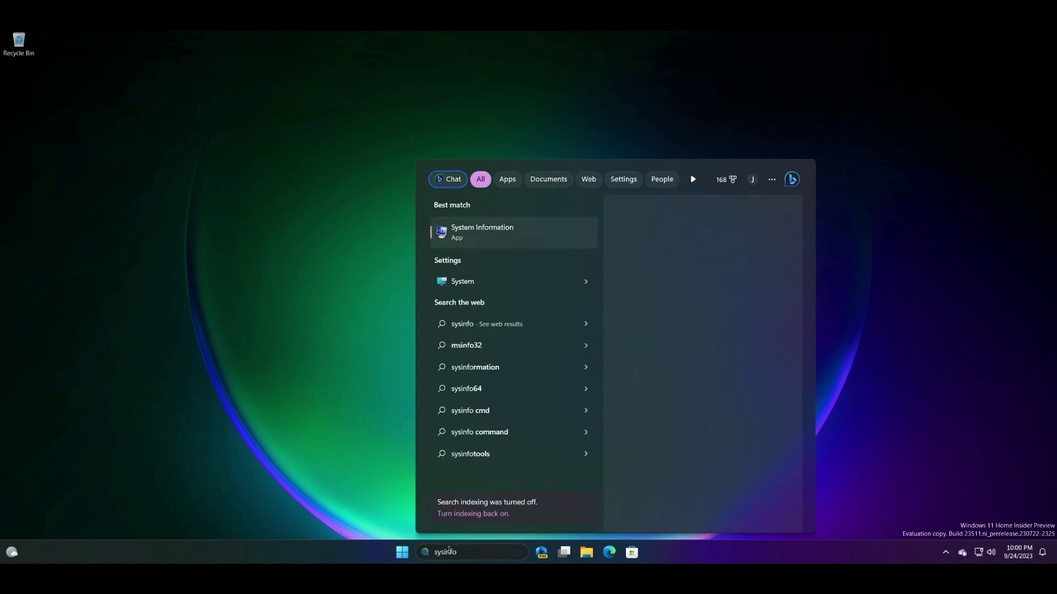
click(568, 229)
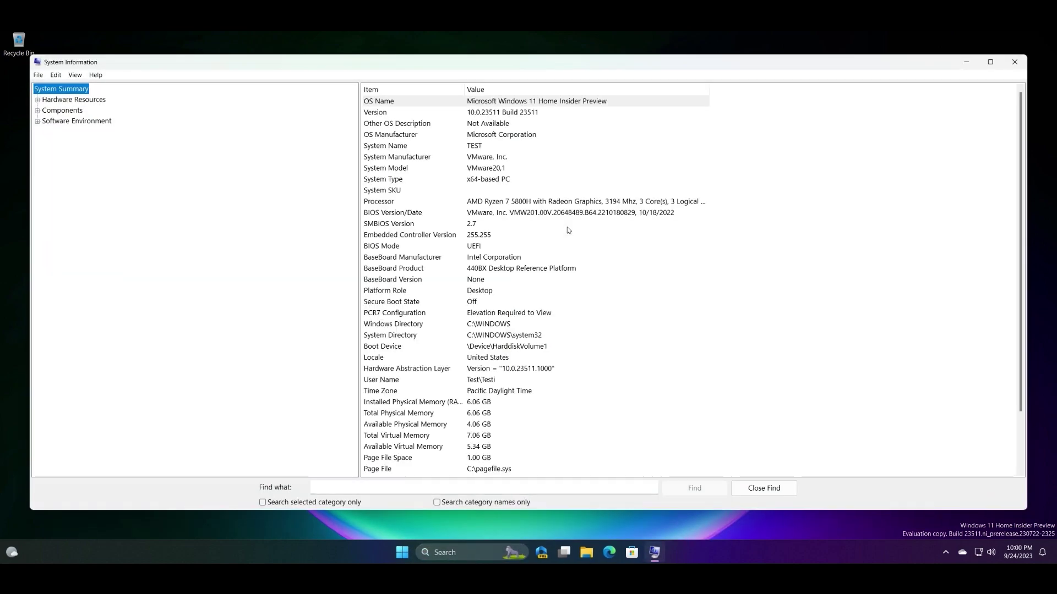
scroll(858, 289, down, 2)
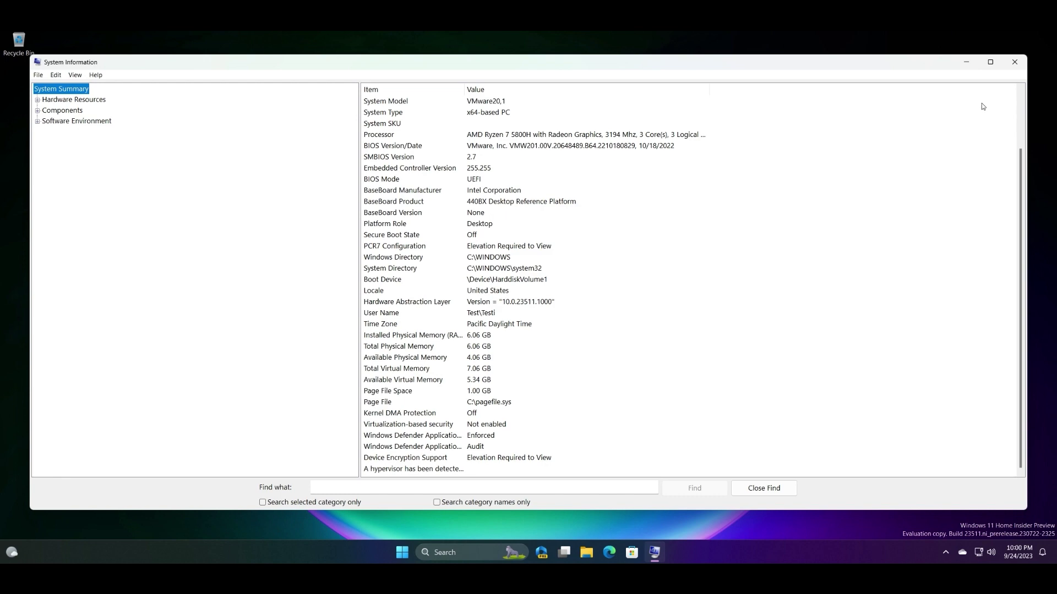
click(965, 62)
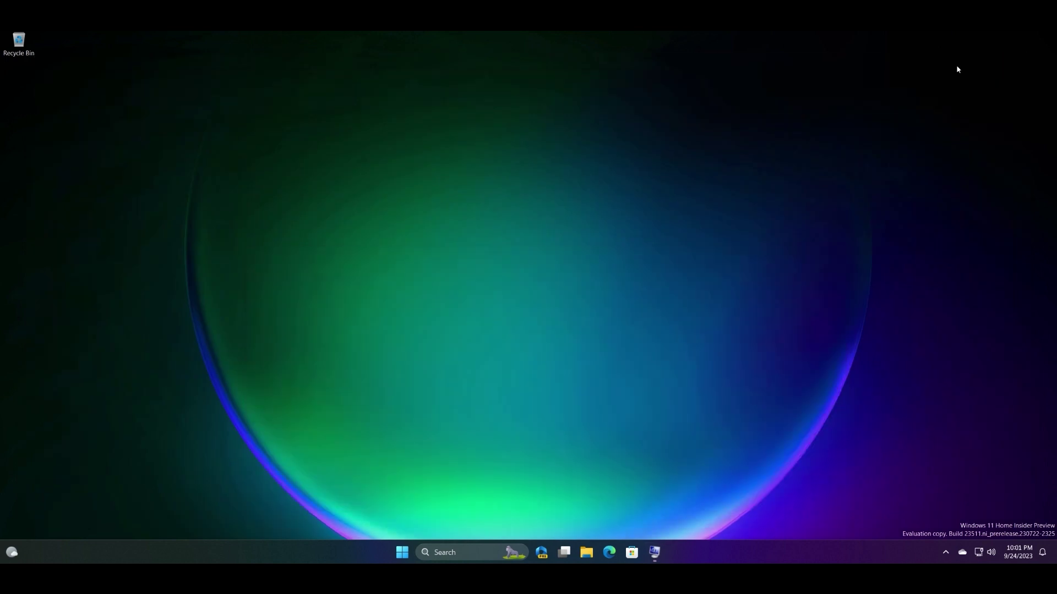